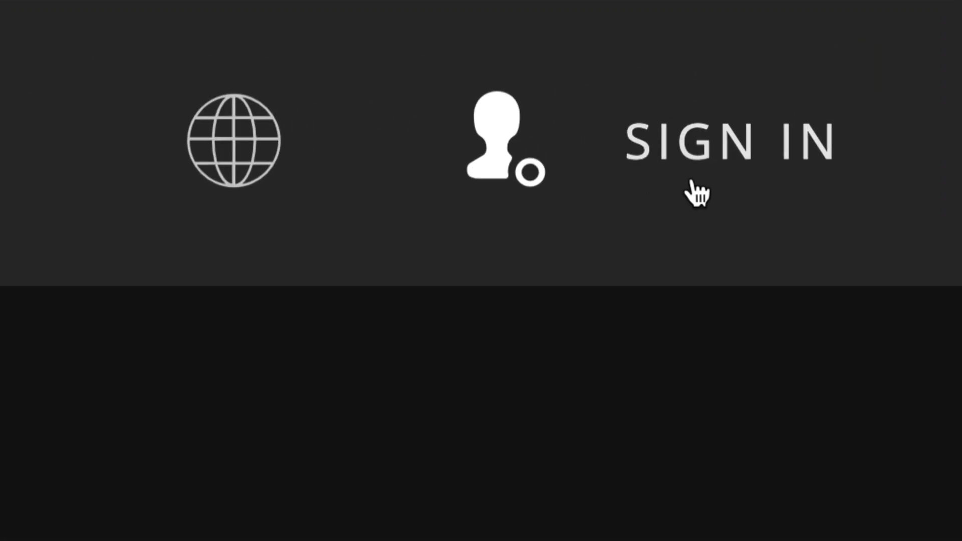
Step: Open the Epic Games sign-in page and scroll through its sign-in options
left_click(672, 188)
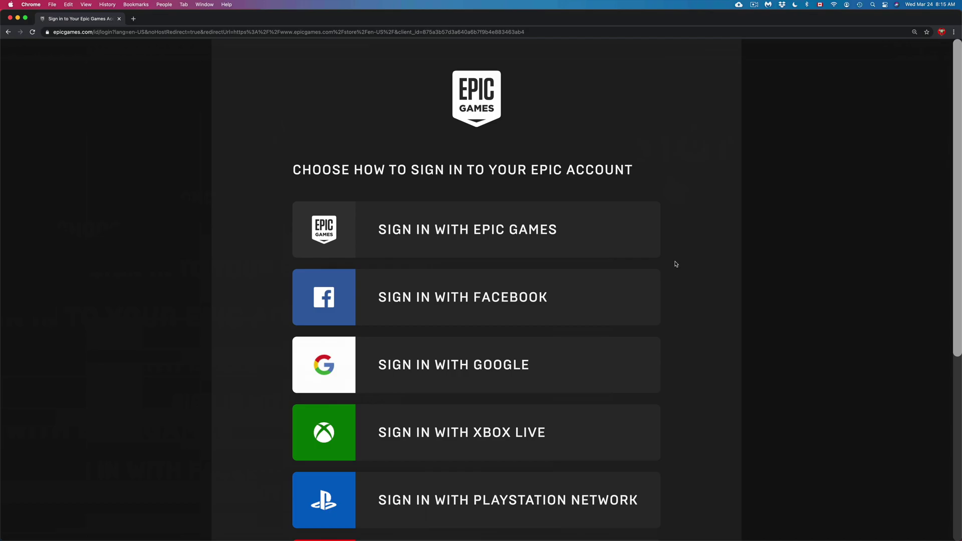
scroll(675, 264, "down", 2)
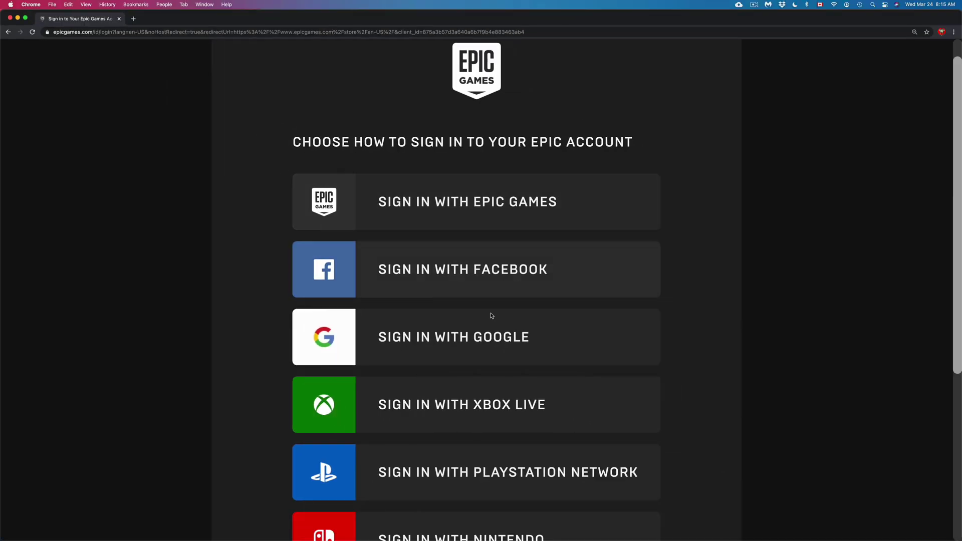
scroll(483, 326, "down", 4)
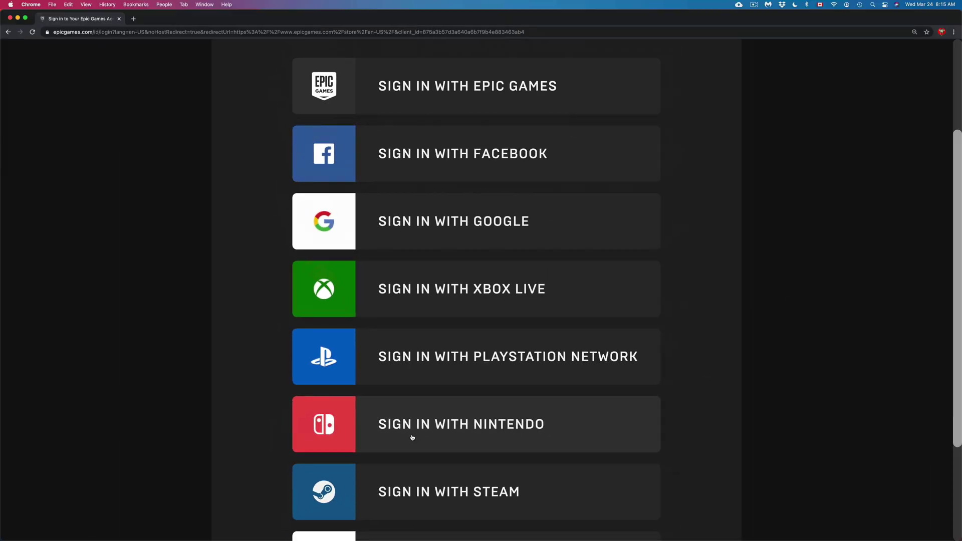
scroll(418, 440, "down", 3)
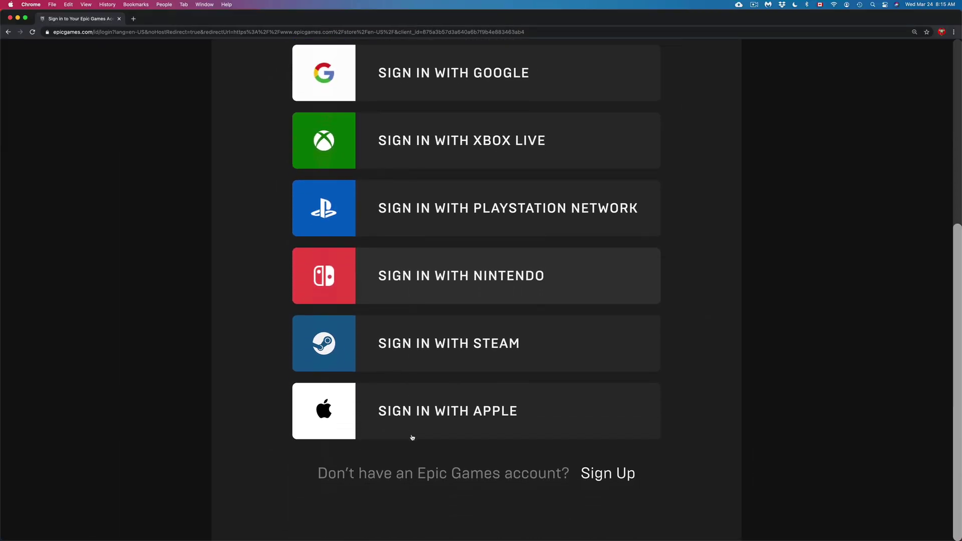
scroll(416, 439, "up", 2)
scroll(412, 438, "up", 5)
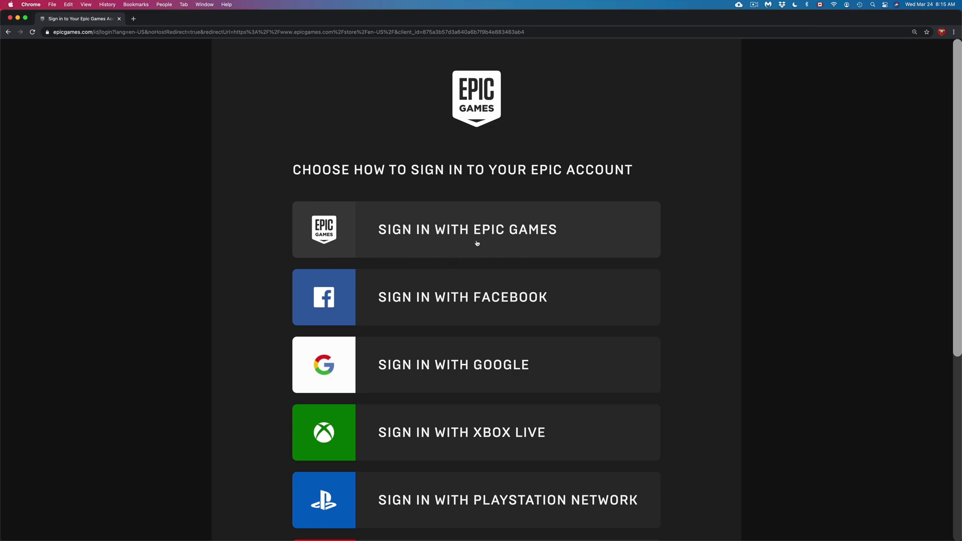
Step: Sign in with an Epic Games account and bring up the account-name menu
left_click(527, 241)
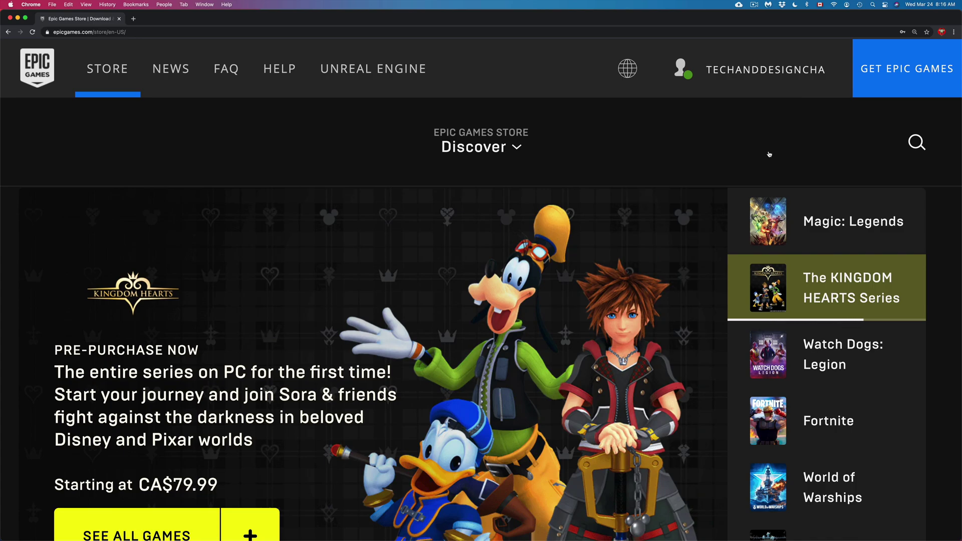
mouse_move(782, 77)
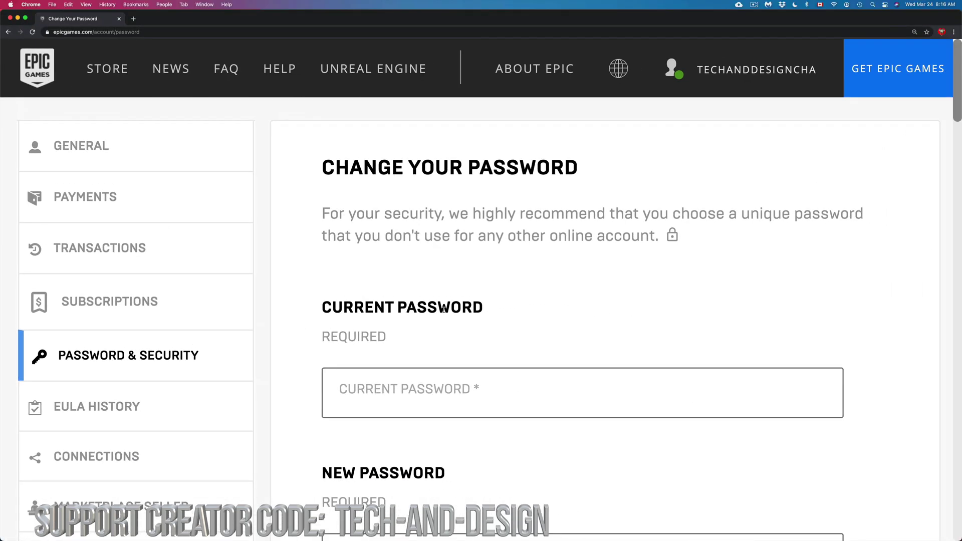
scroll(580, 321, "down", 15)
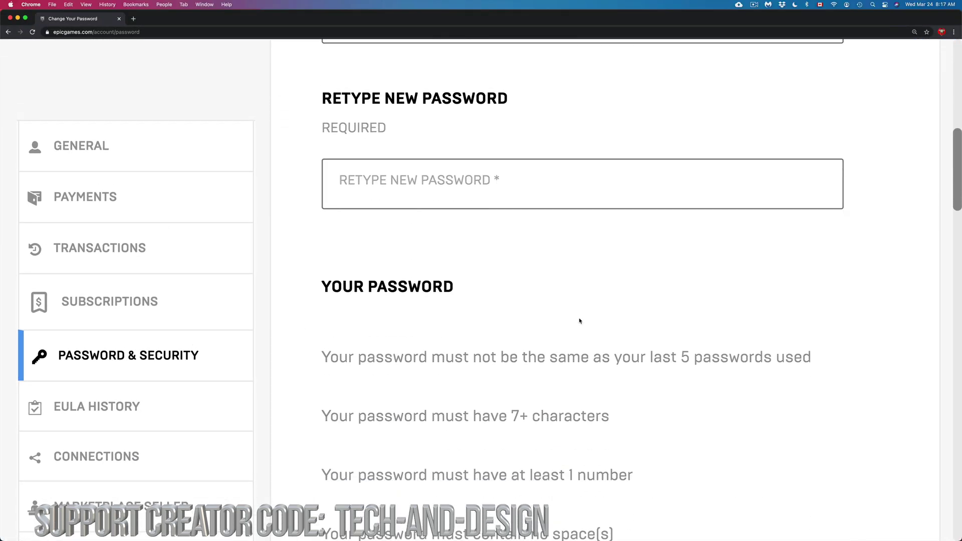
scroll(579, 321, "down", 10)
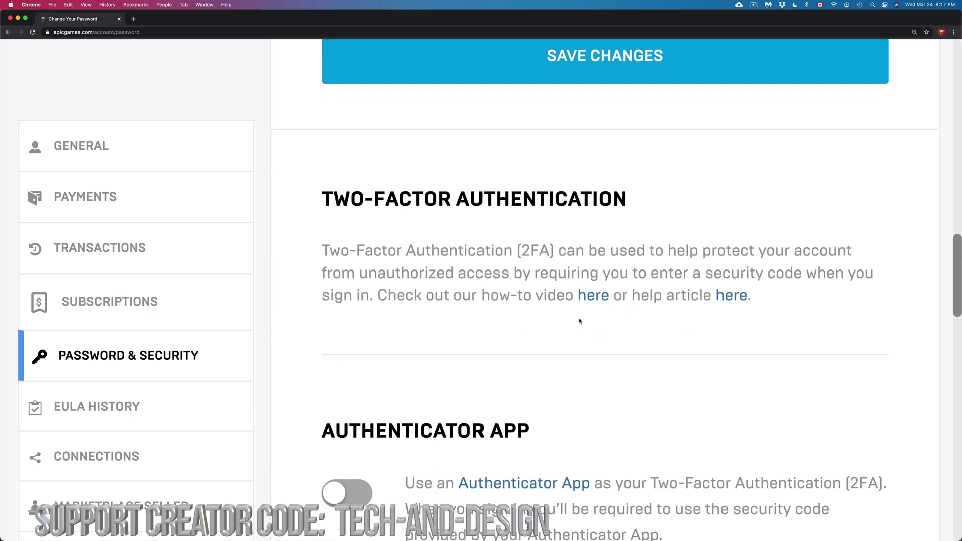
left_click_drag(328, 175, 633, 176)
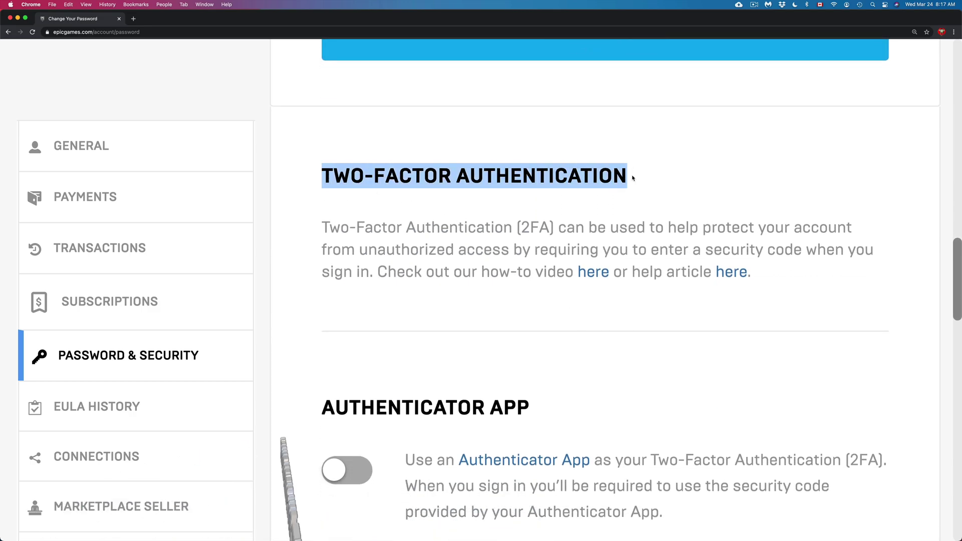
left_click(661, 319)
scroll(661, 319, "down", 5)
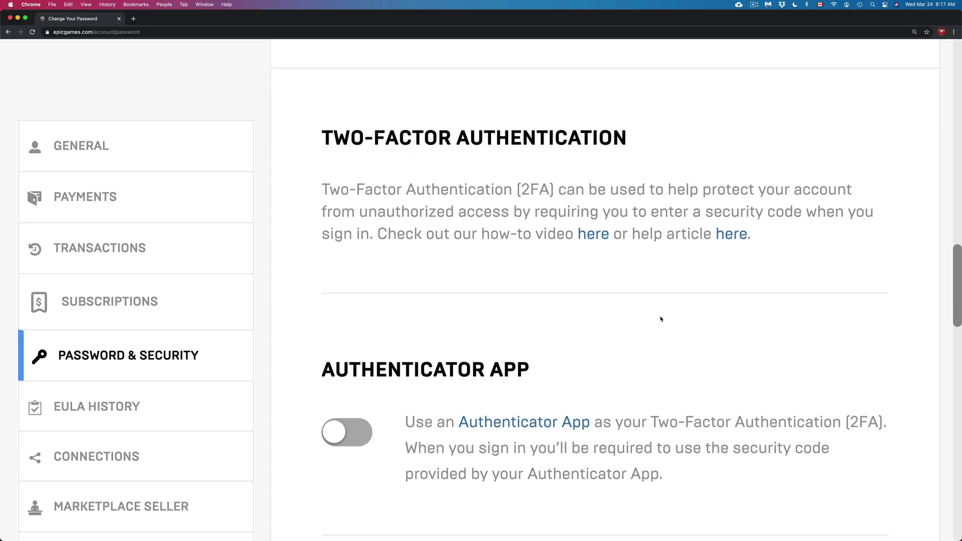
left_click_drag(666, 330, 430, 277)
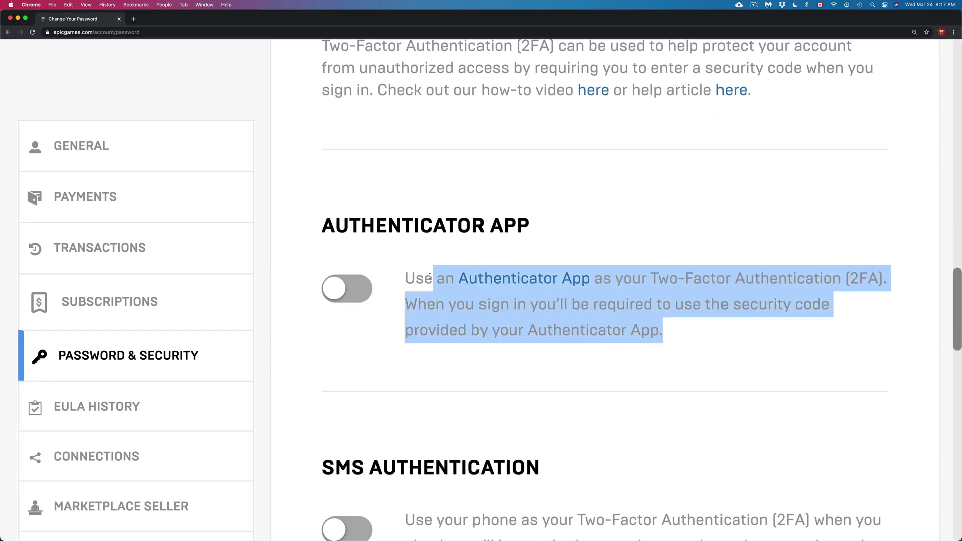
scroll(430, 277, "down", 4)
left_click_drag(408, 357, 606, 414)
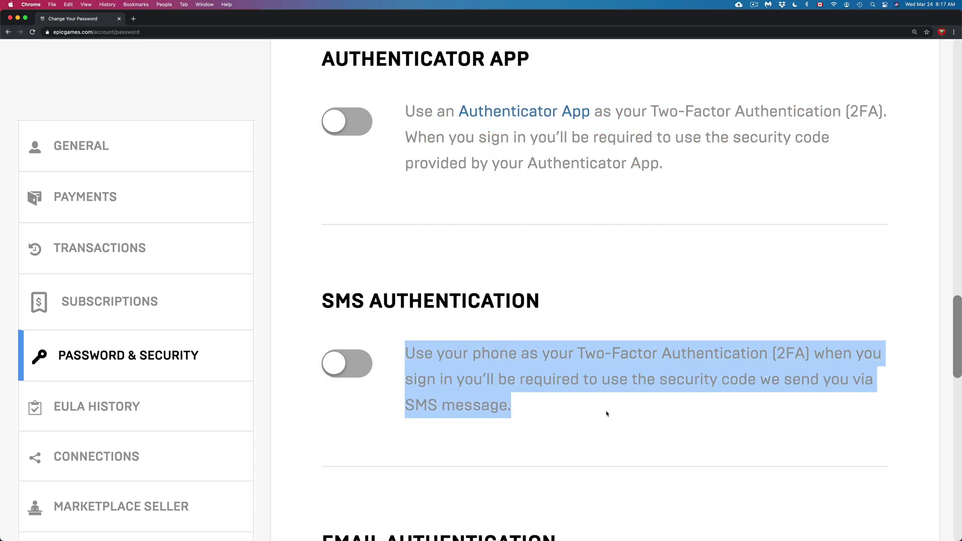
scroll(607, 414, "down", 2)
left_click(607, 414)
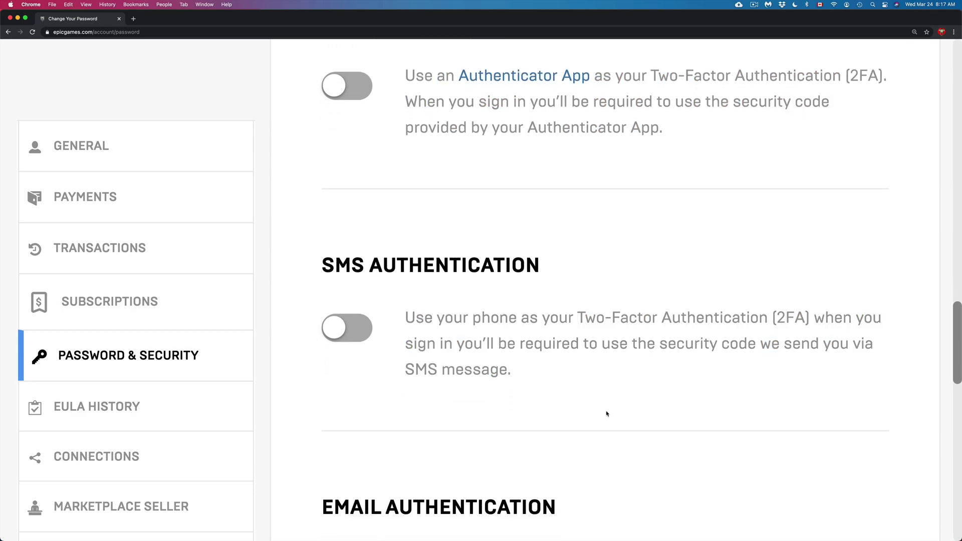
scroll(607, 414, "down", 6)
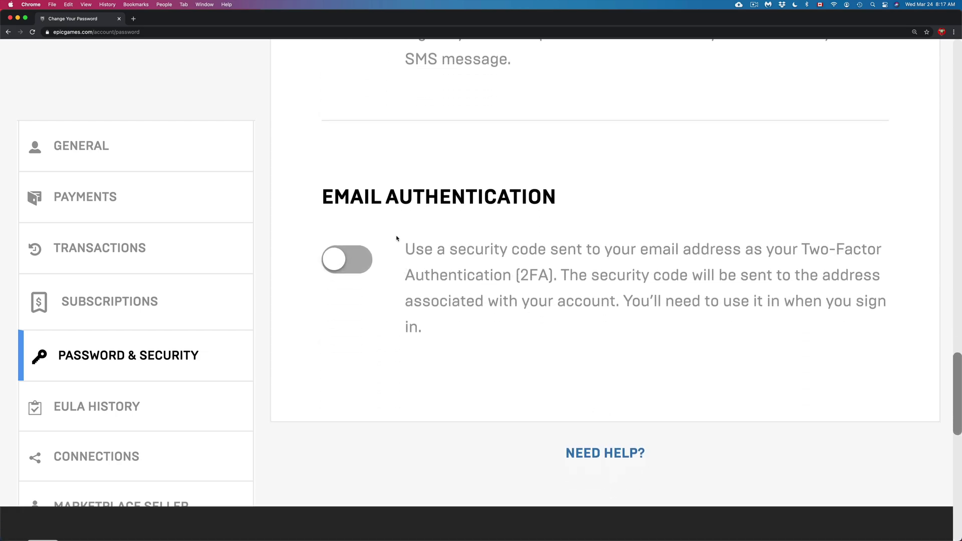
left_click_drag(416, 251, 535, 334)
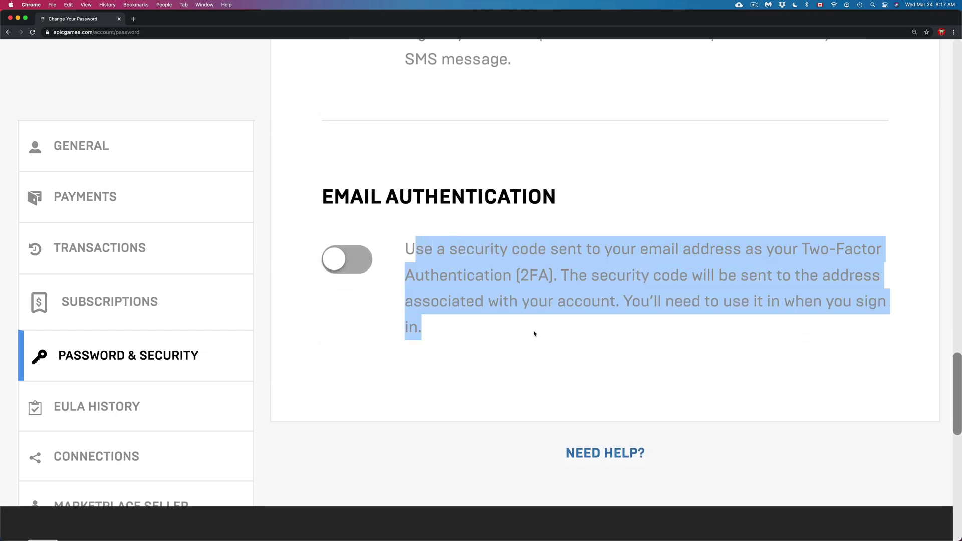
scroll(534, 333, "up", 5)
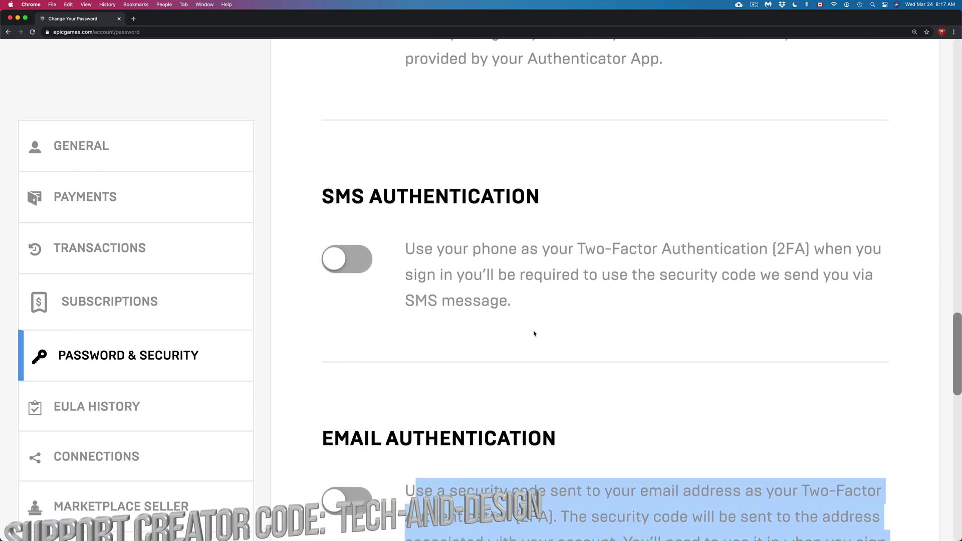
left_click_drag(525, 325, 406, 266)
scroll(405, 266, "up", 1)
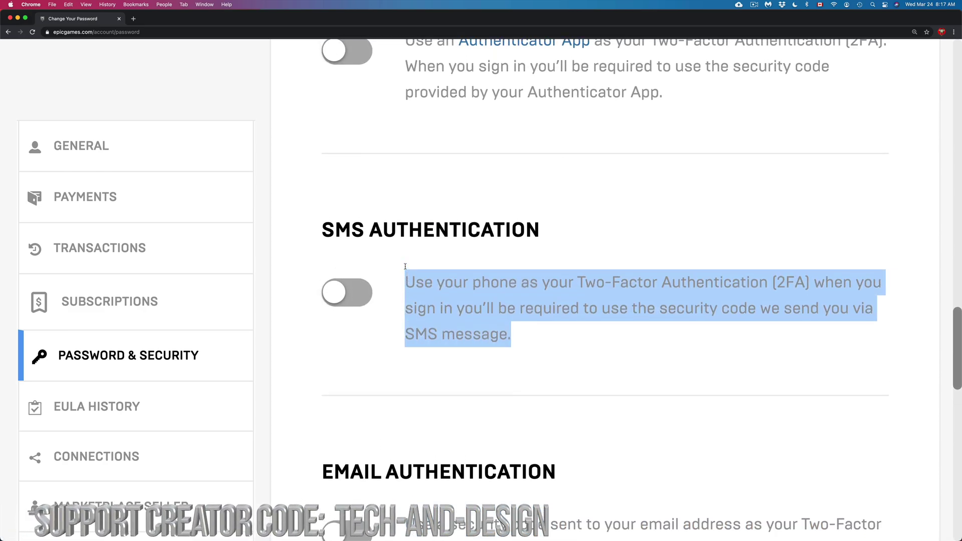
scroll(405, 266, "up", 5)
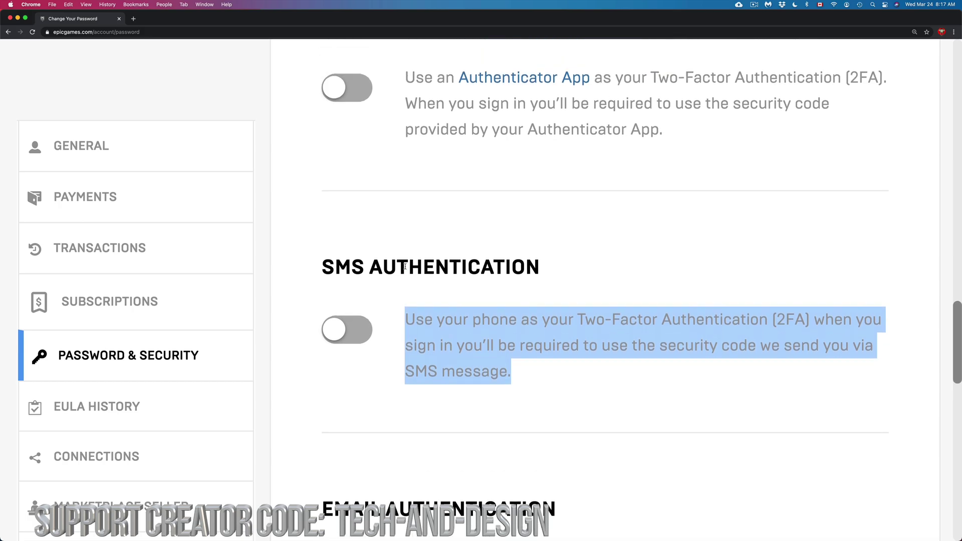
left_click_drag(685, 251, 554, 221)
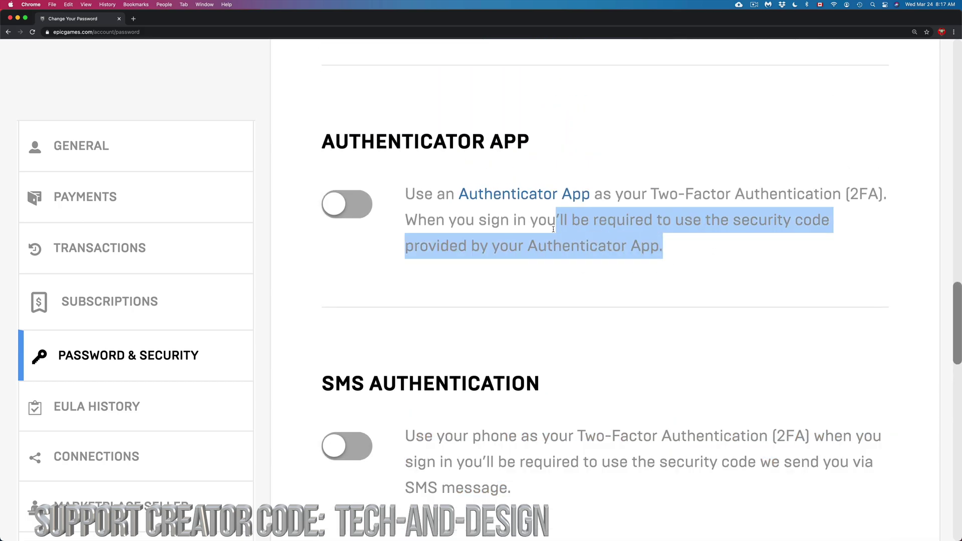
scroll(554, 228, "down", 10)
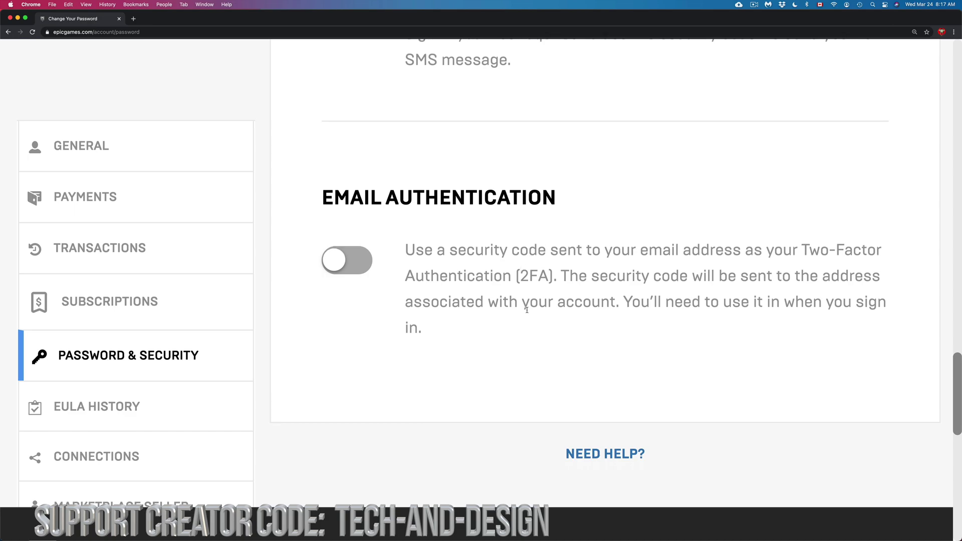
left_click_drag(527, 309, 443, 251)
scroll(443, 251, "up", 5)
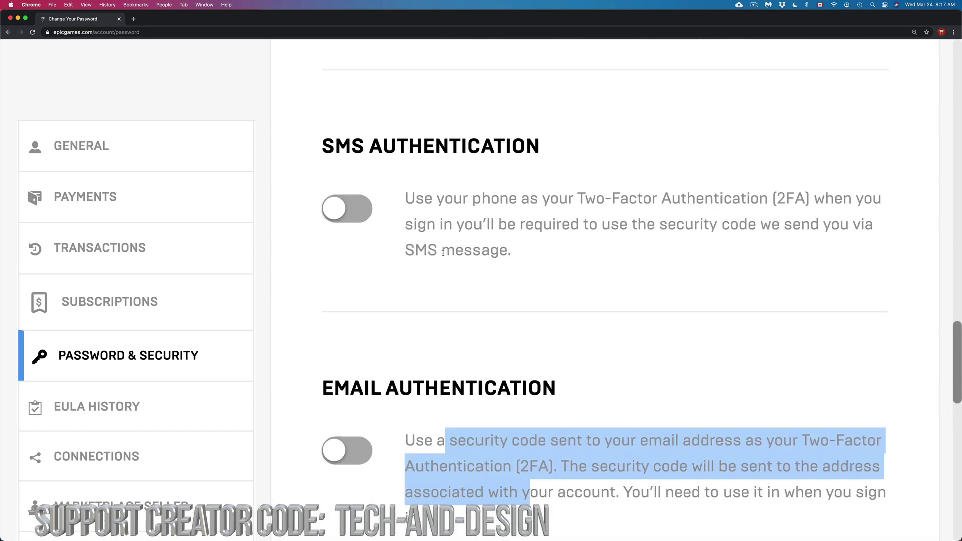
left_click_drag(513, 277, 469, 237)
scroll(468, 237, "up", 5)
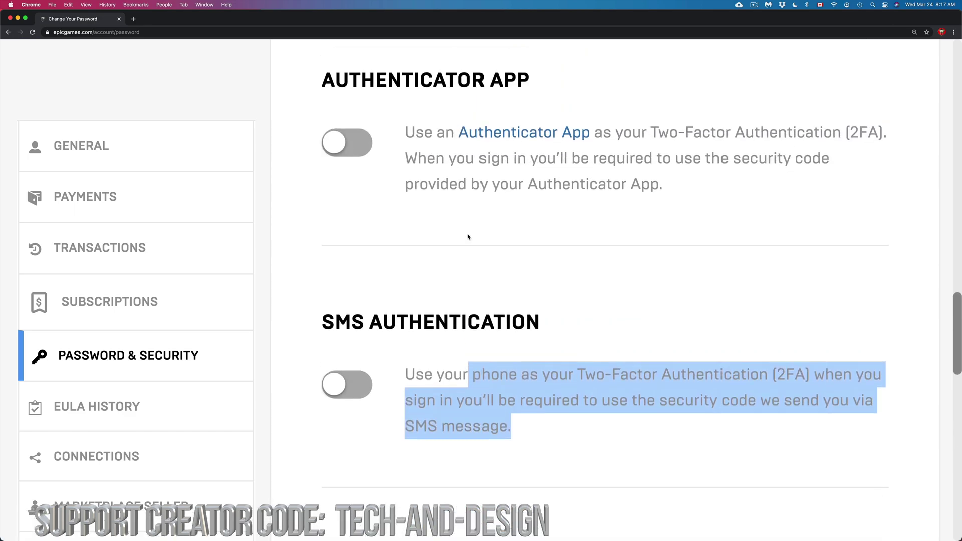
left_click_drag(650, 246, 576, 234)
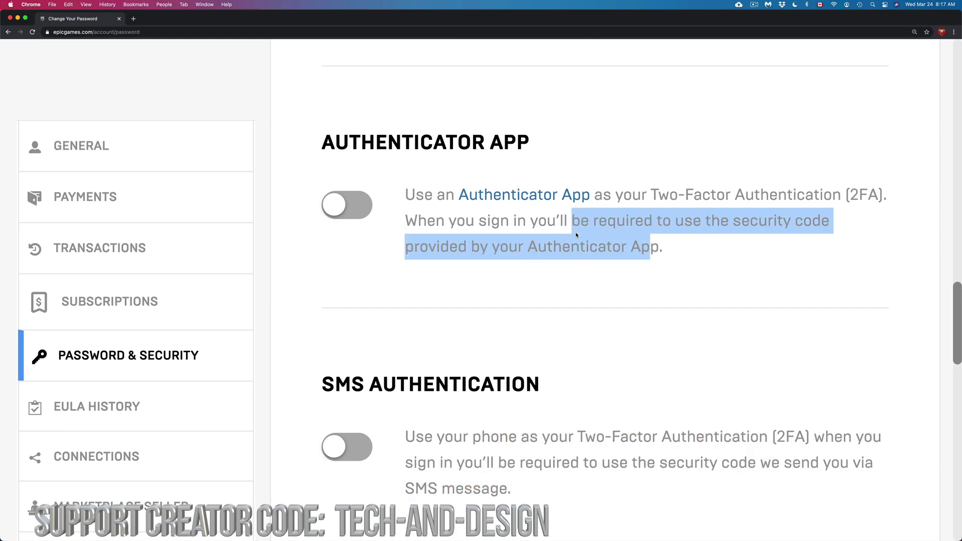
scroll(576, 234, "down", 7)
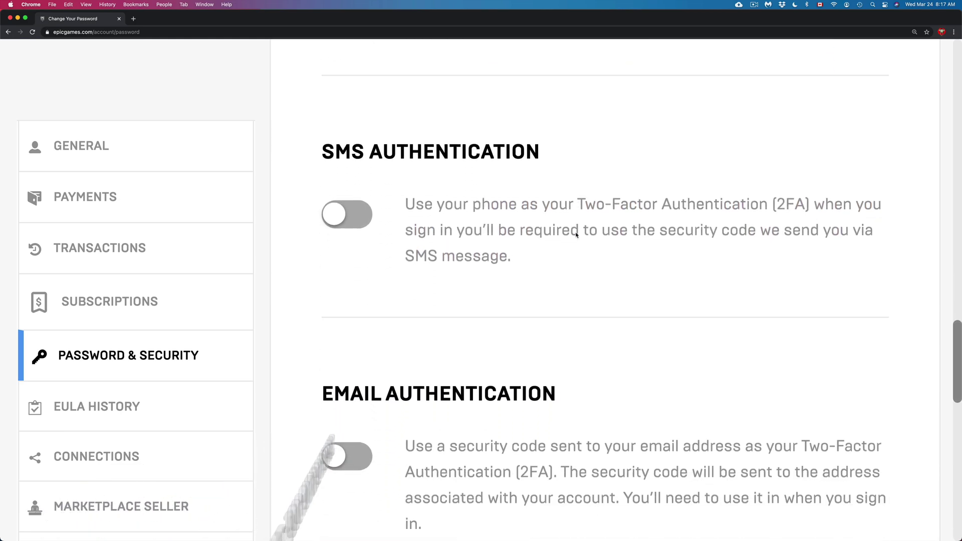
scroll(391, 258, "down", 1)
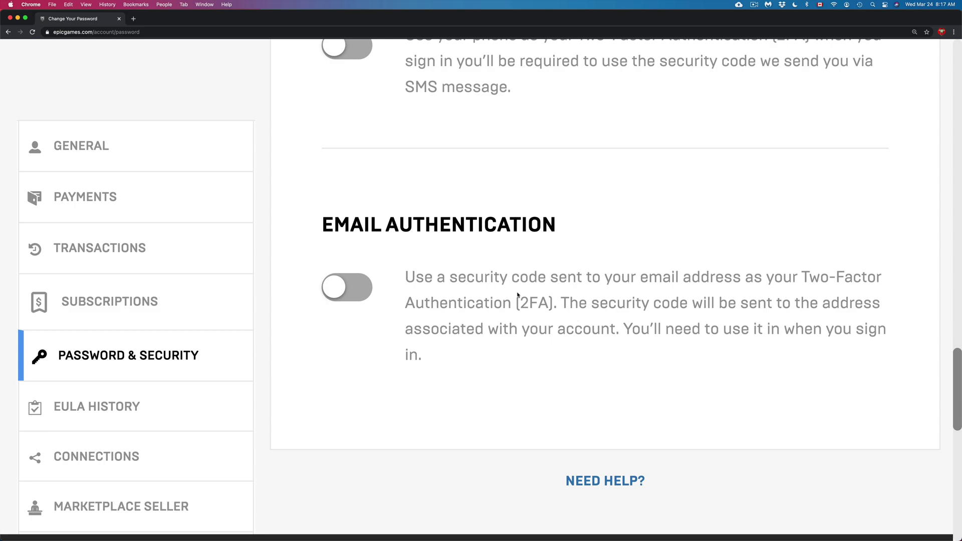
scroll(518, 295, "up", 8)
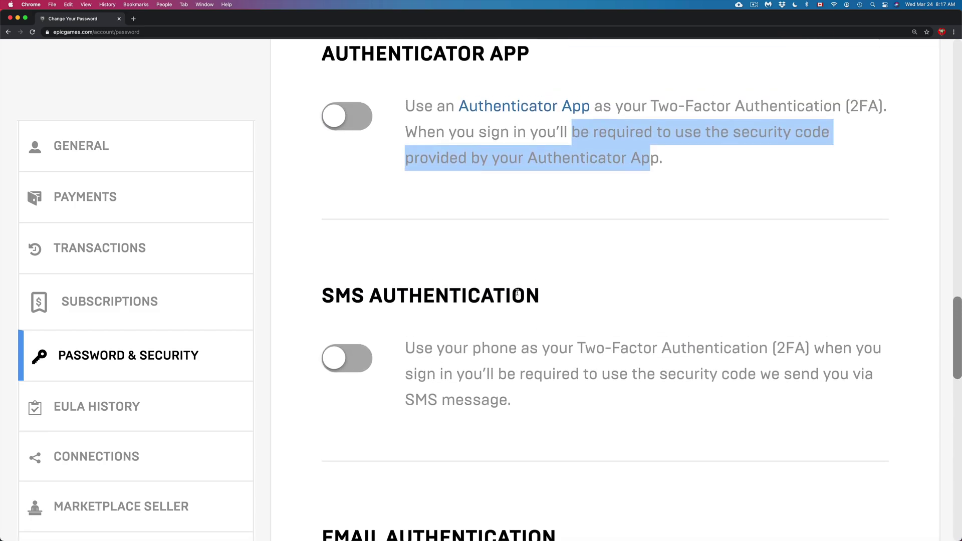
scroll(517, 293, "down", 7)
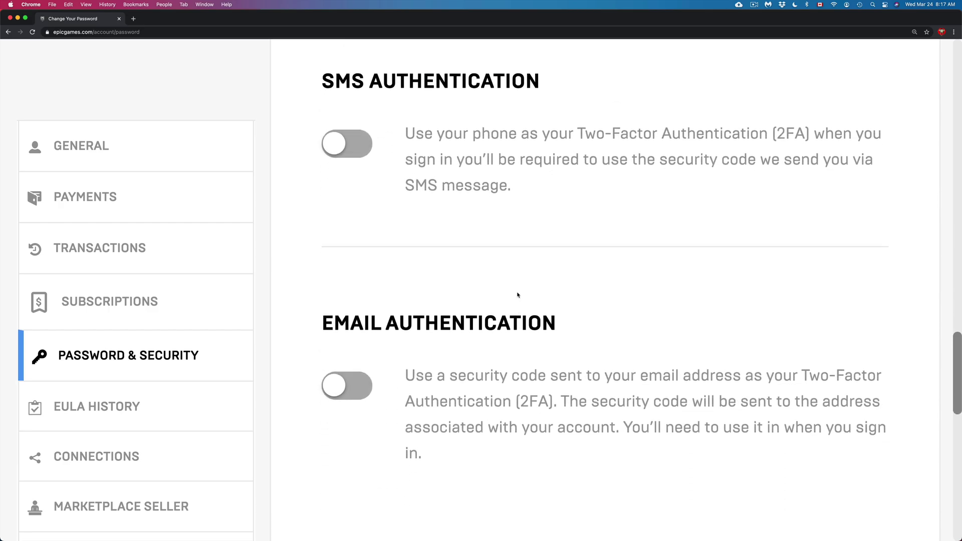
scroll(518, 294, "up", 6)
scroll(518, 294, "up", 7)
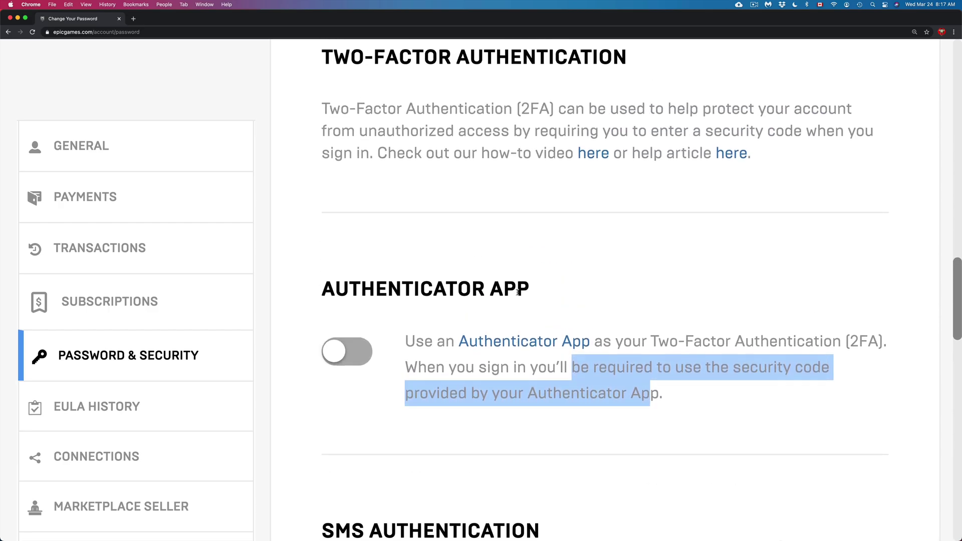
scroll(517, 292, "down", 5)
scroll(517, 292, "down", 7)
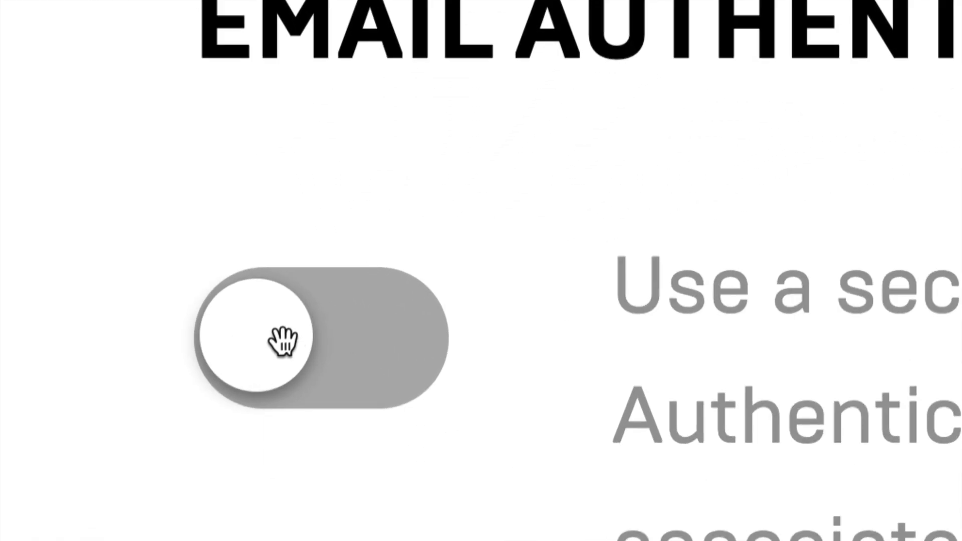
Step: Switch on the Email Authentication toggle to start the emailed security-code verification
left_click(284, 340)
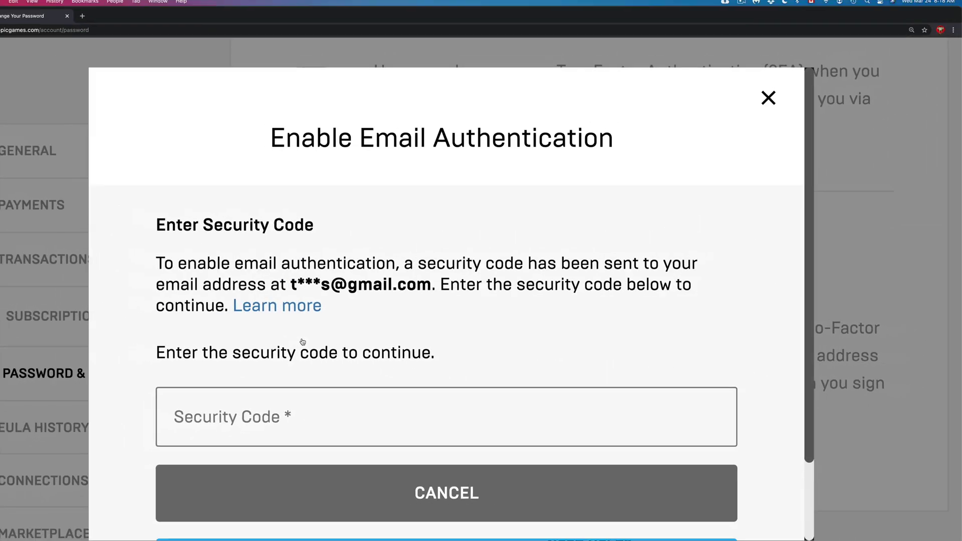
scroll(538, 303, "down", 3)
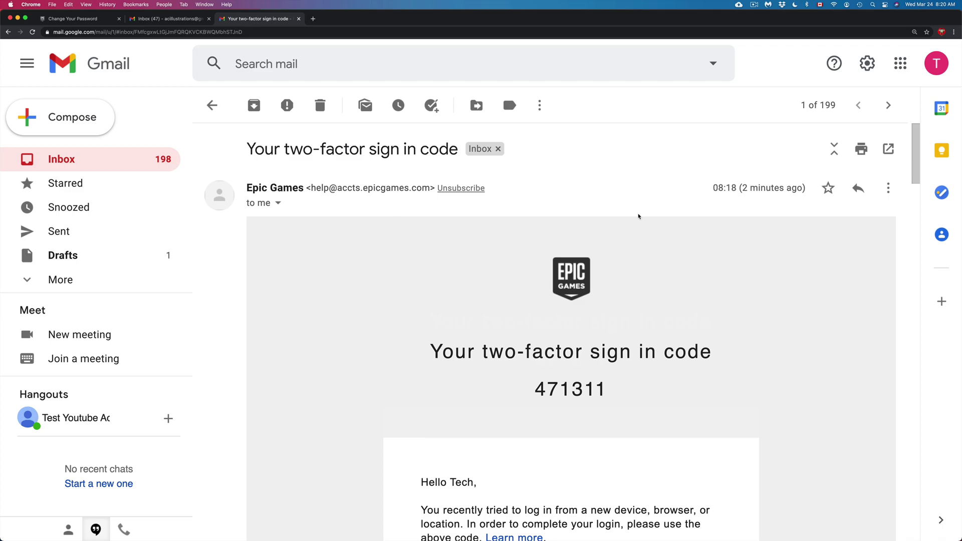
Step: Select the six-digit code in the Epic Games two-factor sign-in email
scroll(639, 217, "down", 1)
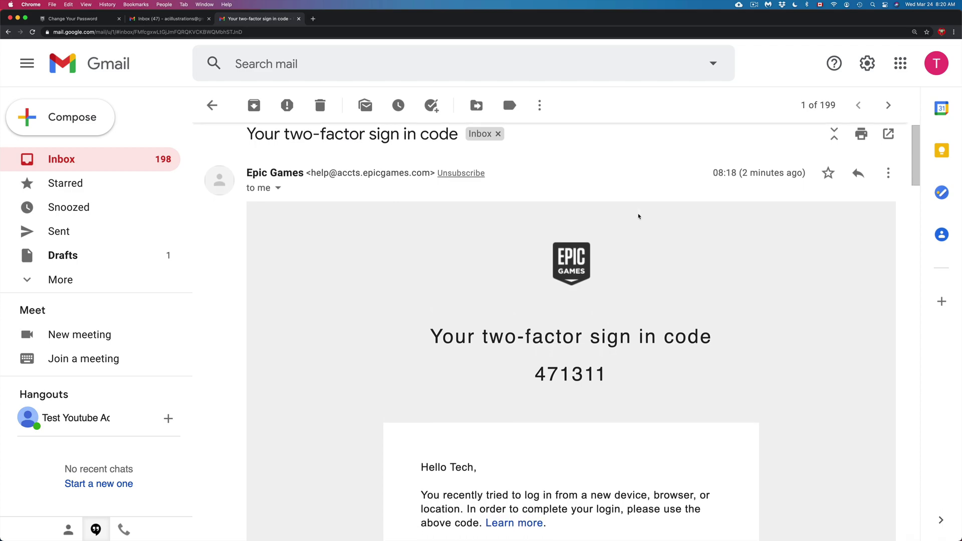
scroll(639, 217, "down", 5)
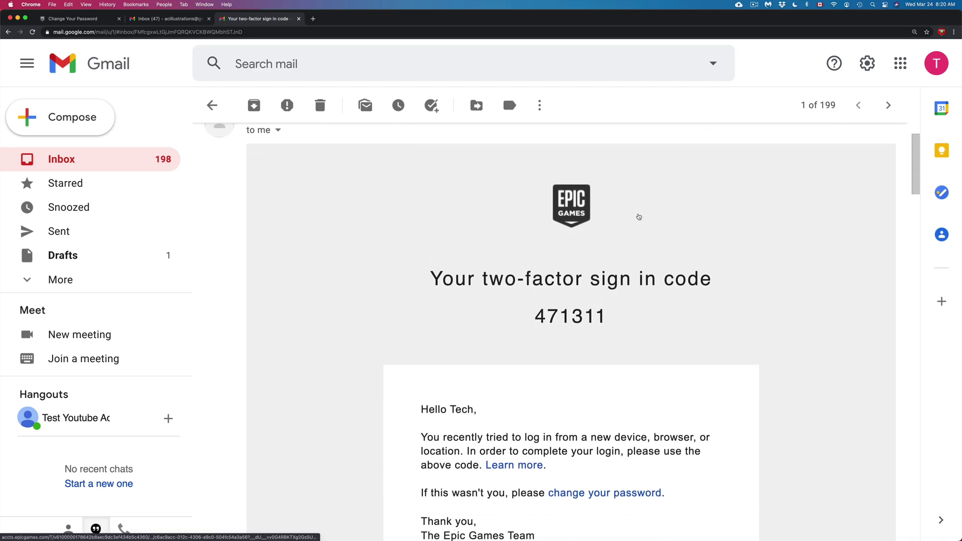
scroll(638, 215, "down", 1)
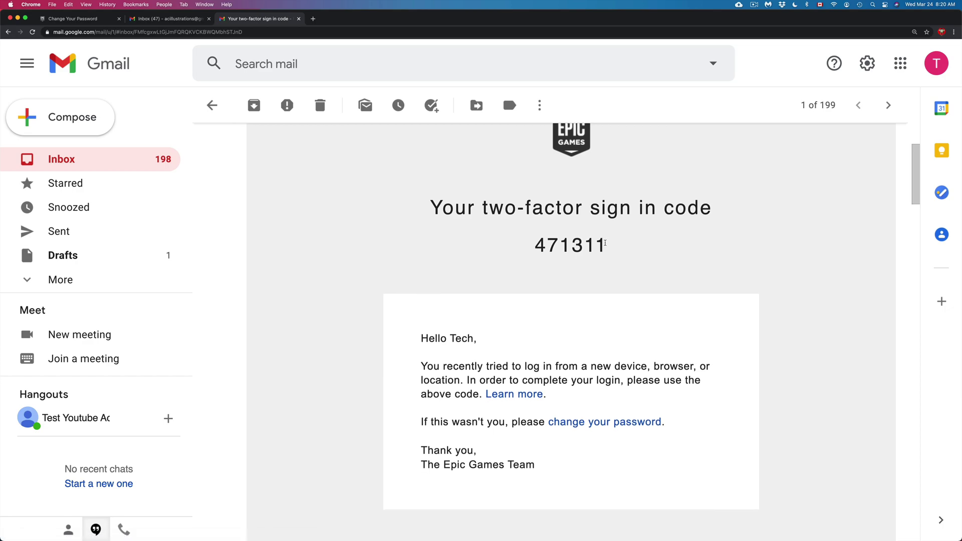
left_click_drag(606, 243, 537, 244)
Step: Copy the emailed code, submit it in Epic's Enter Security Code dialog, and close the confirmation
key("super+c")
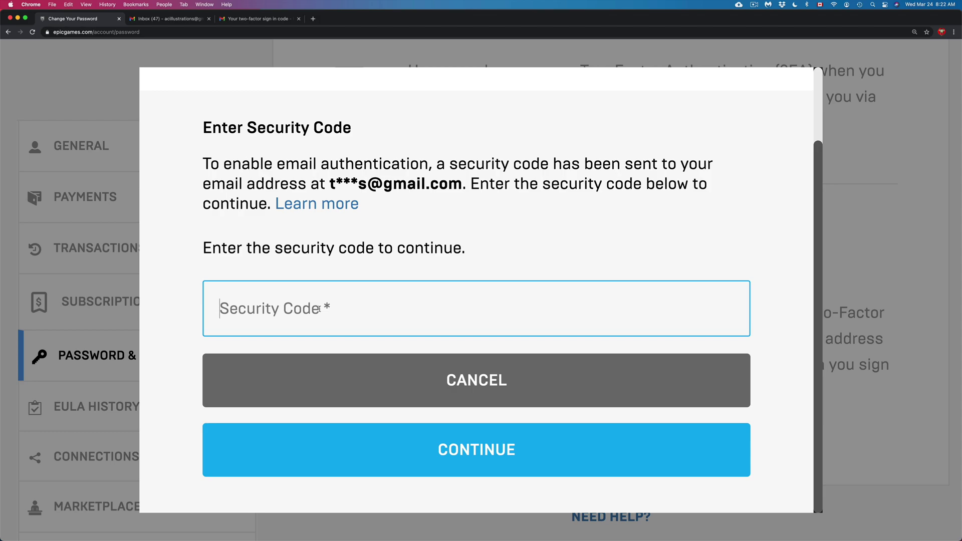
key("super+v")
left_click(499, 461)
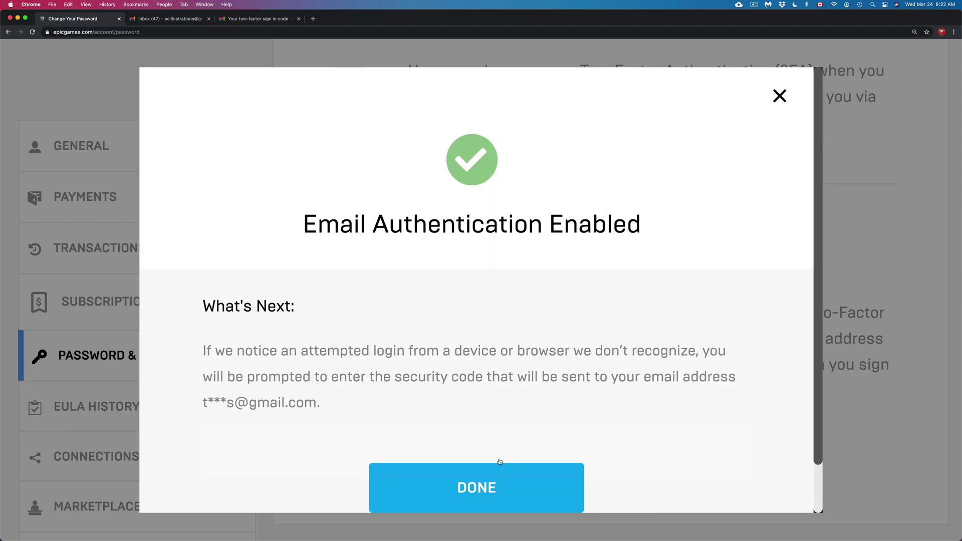
scroll(500, 462, "down", 2)
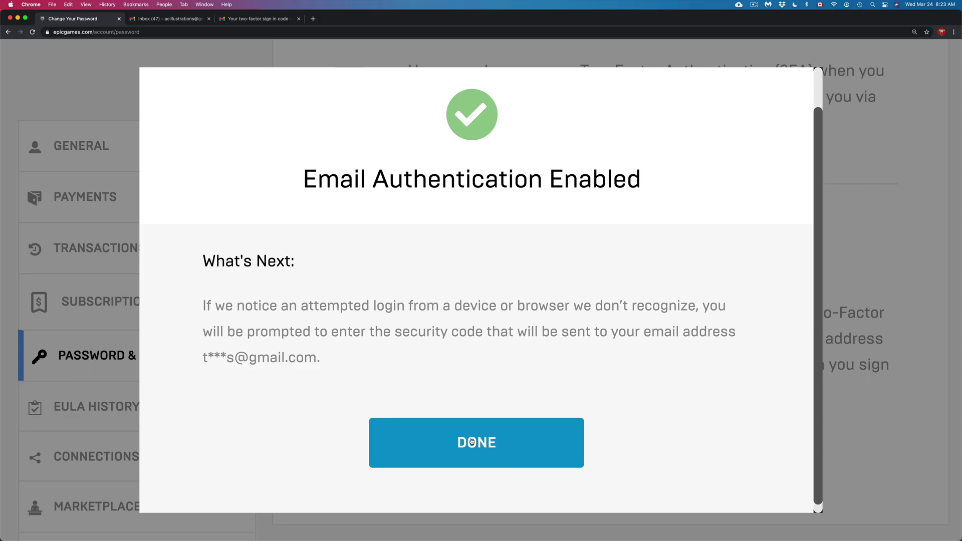
left_click(471, 441)
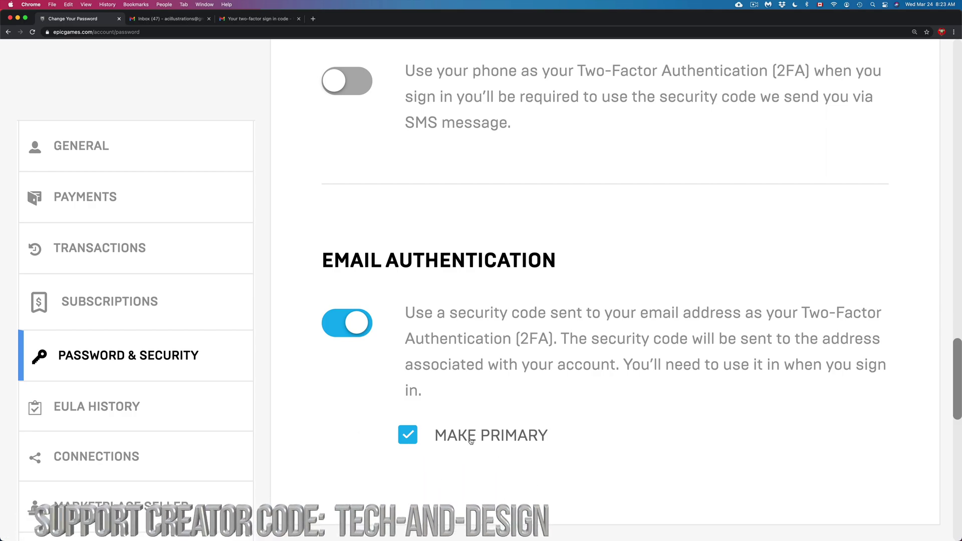
scroll(472, 440, "up", 10)
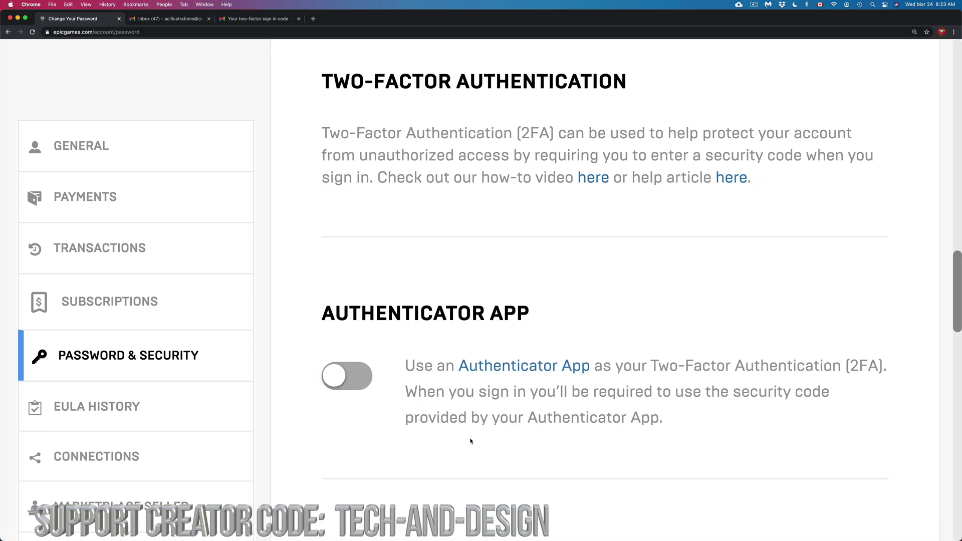